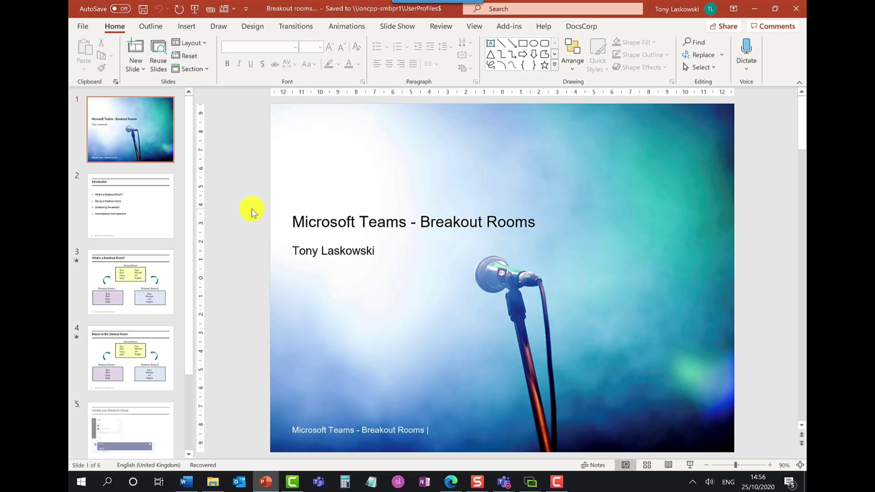
Turn on Use Presenter View on the Slide Show tab and add it to the Quick Access Toolbar.
left_click(394, 28)
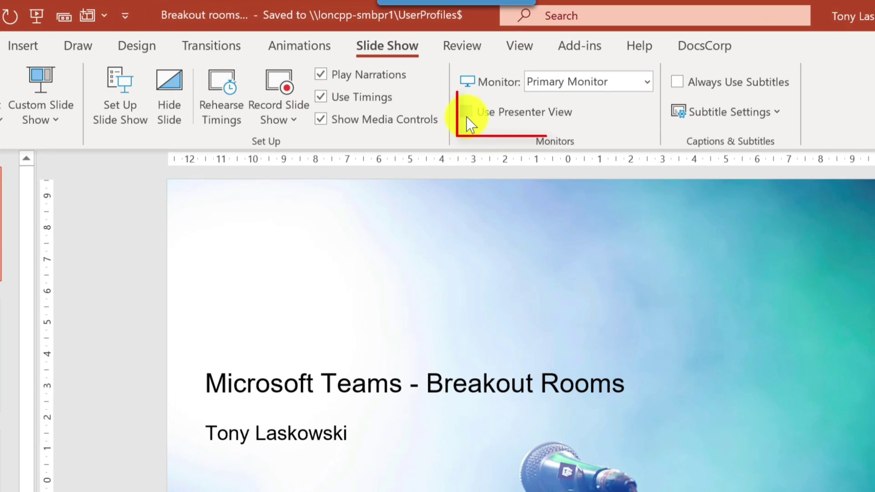
left_click(467, 114)
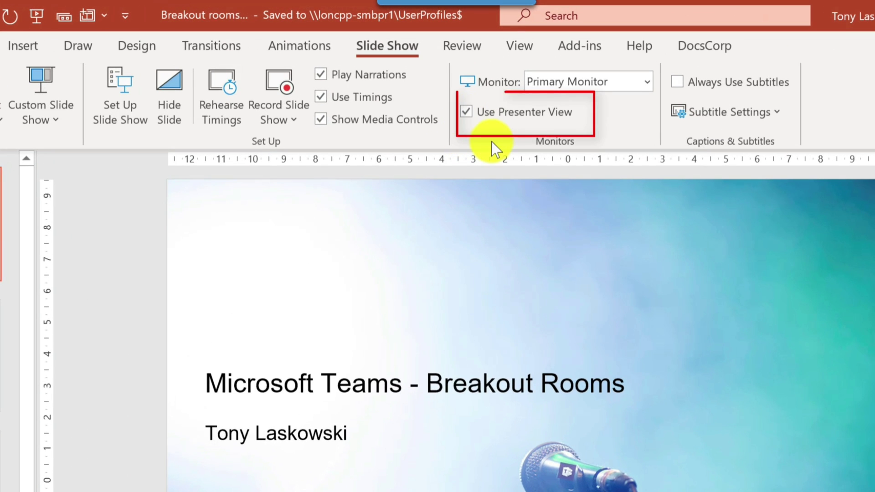
right_click(501, 119)
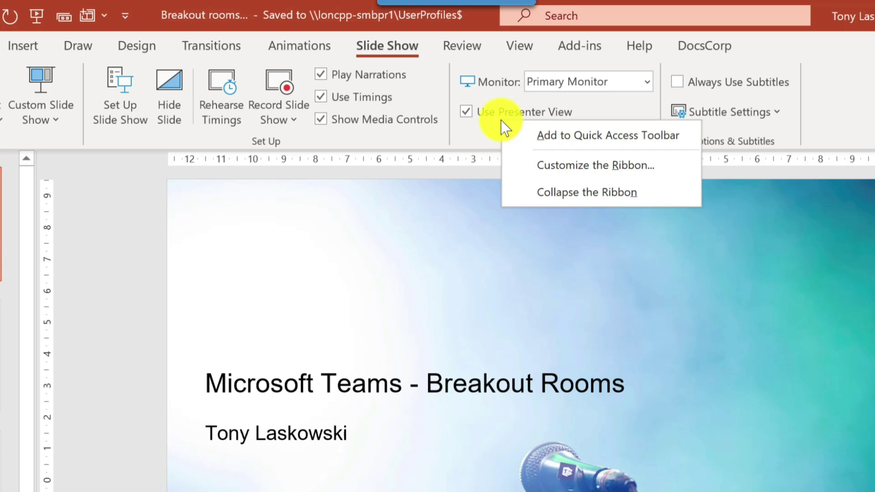
left_click(525, 137)
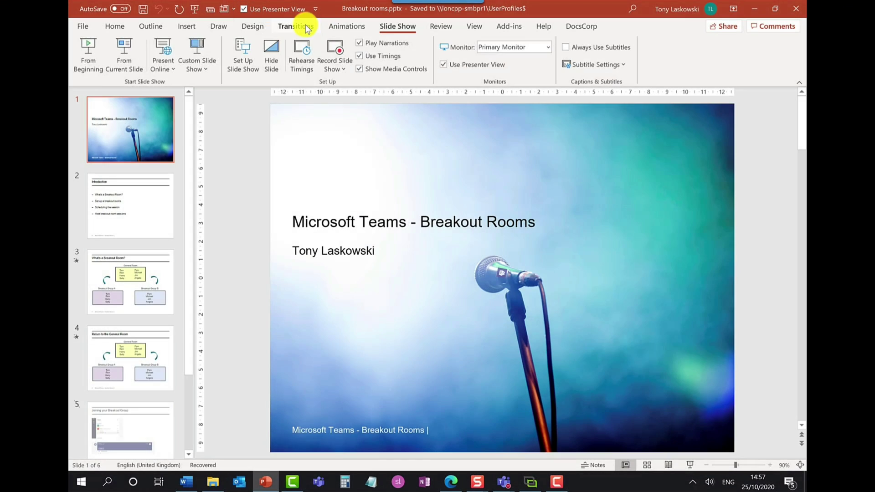
left_click(296, 26)
Start the Breakout Rooms slideshow and switch it to Presenter View, showing notes and the next slide.
left_click(187, 26)
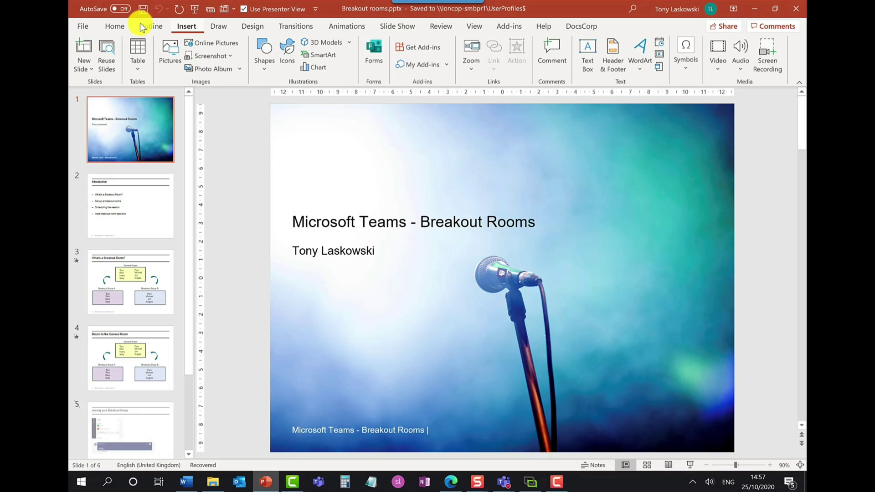
left_click(151, 26)
left_click(120, 25)
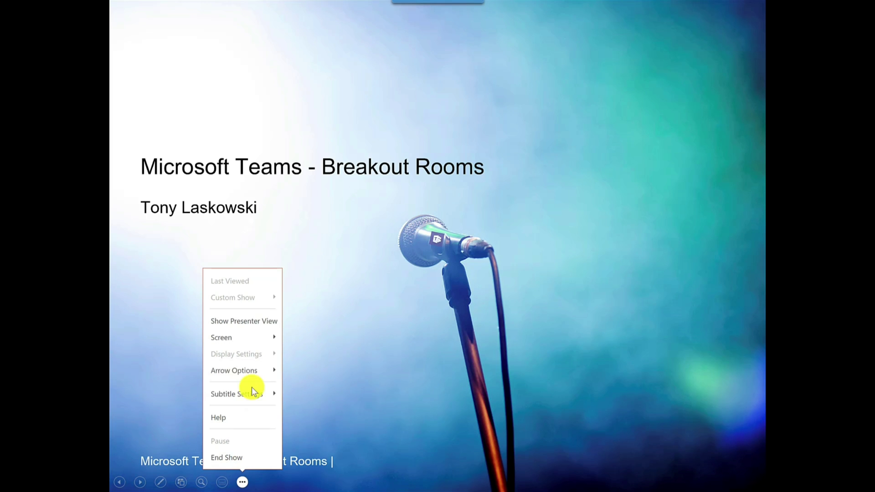
left_click(261, 321)
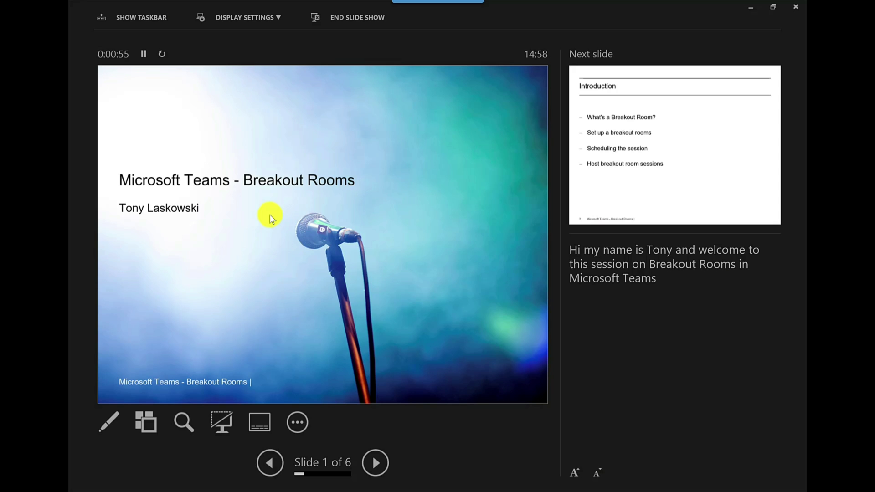
Go to the Training Presentation meeting and share the PowerPoint Slide Show window.
key("super")
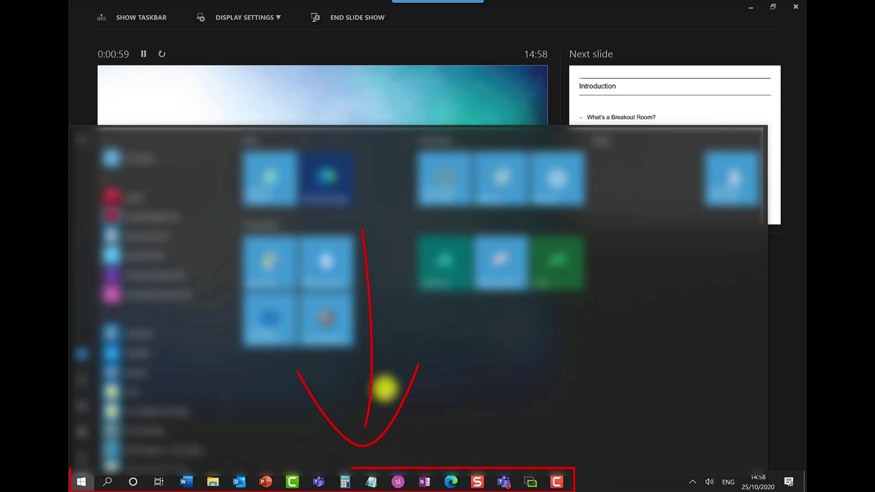
mouse_move(504, 487)
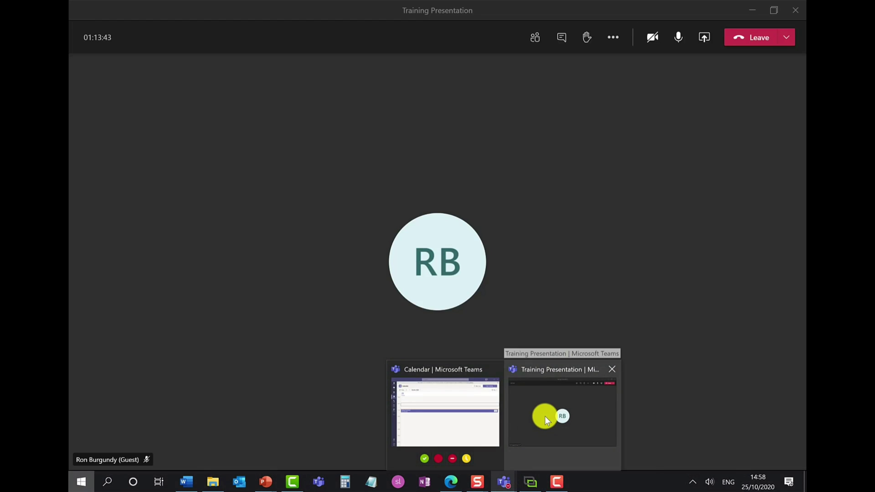
left_click(545, 416)
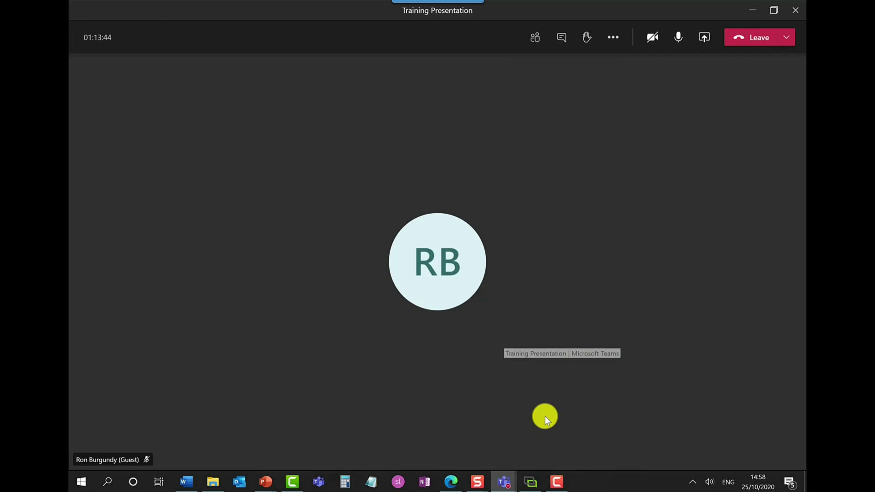
left_click(705, 36)
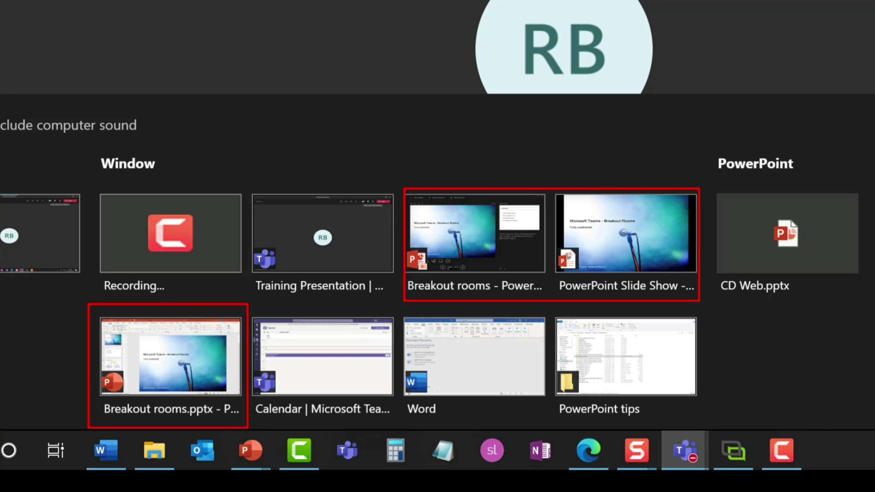
left_click(640, 261)
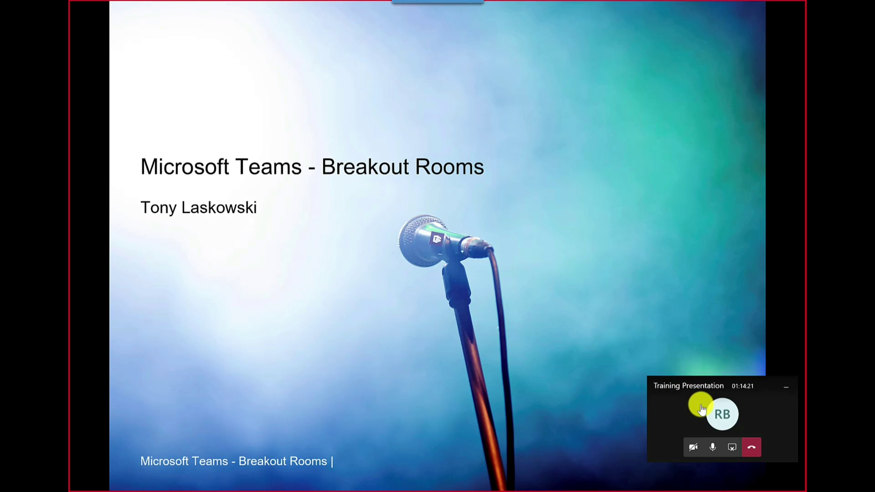
Expand the mini call back to the full Training Presentation meeting window and reveal the taskbar.
left_click(702, 409)
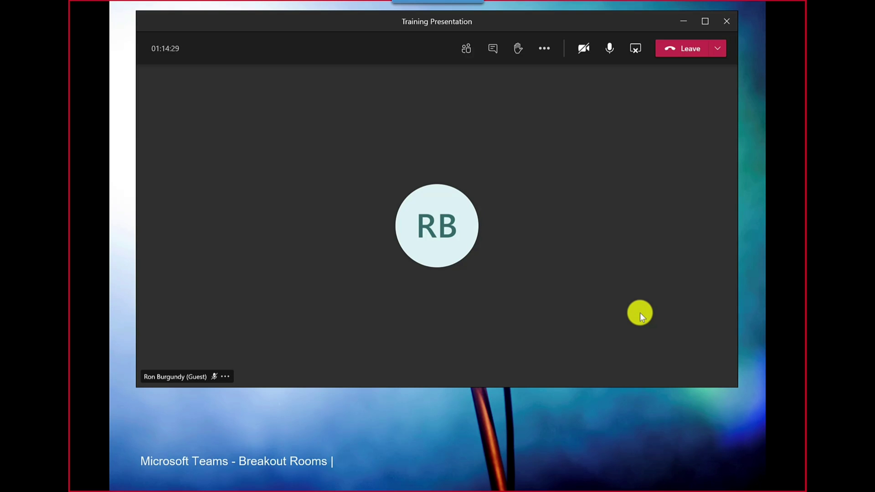
key("super")
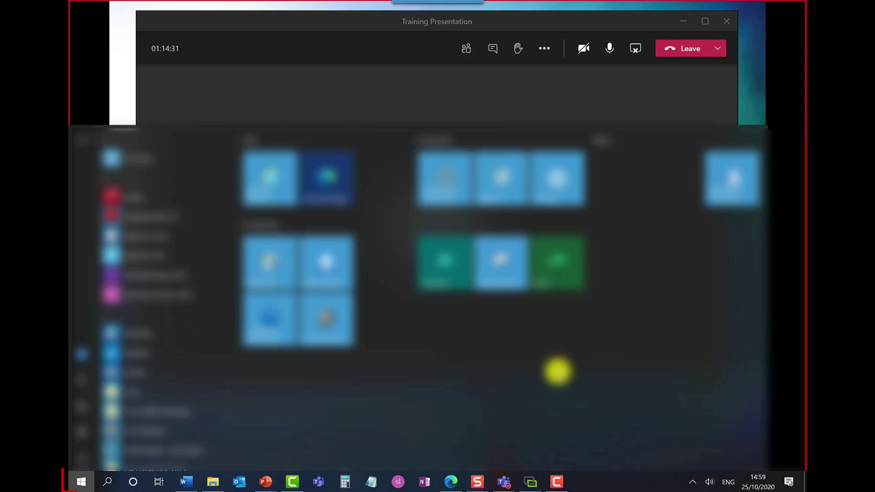
Bring Presenter View forward, advance to the Introduction slide, then end the slide show.
mouse_move(265, 484)
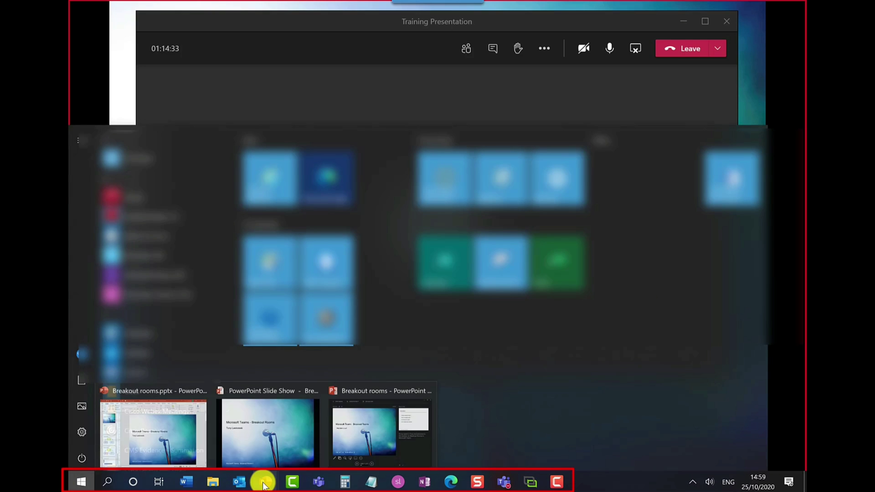
left_click(374, 438)
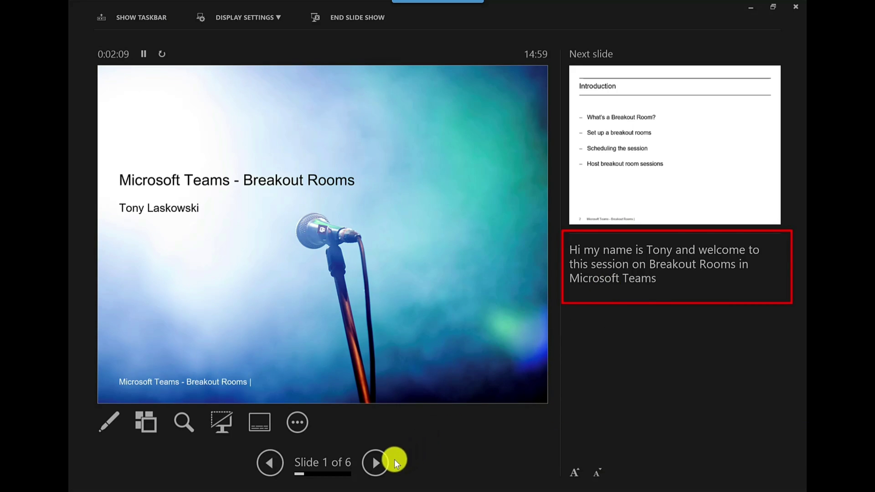
left_click(374, 463)
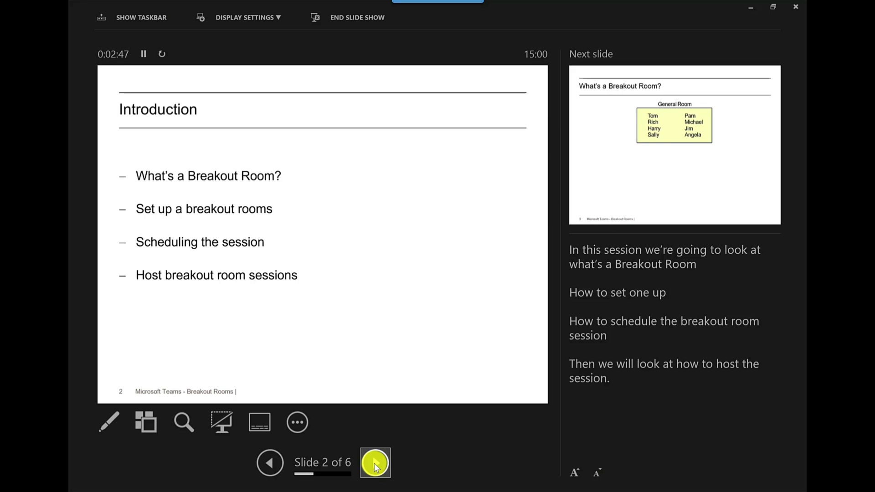
key("super")
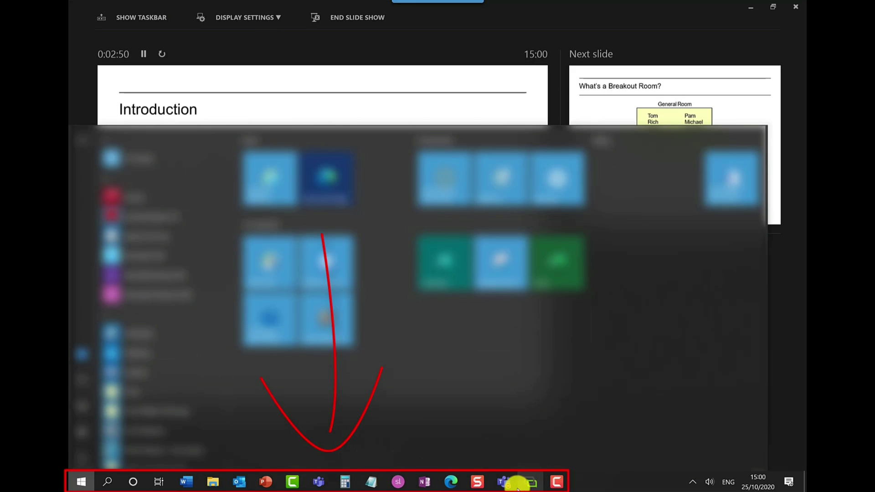
mouse_move(505, 480)
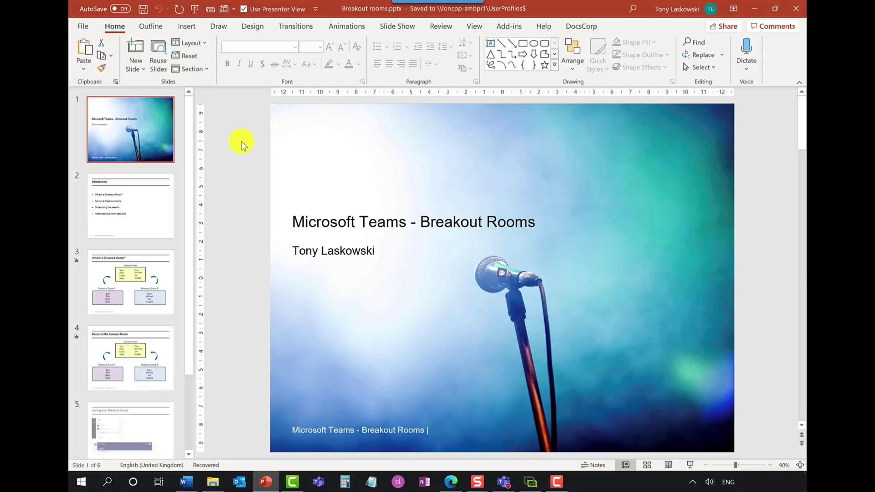
Set the show type to 'Browsed by an individual (window)' in Set Up Slide Show.
left_click(403, 27)
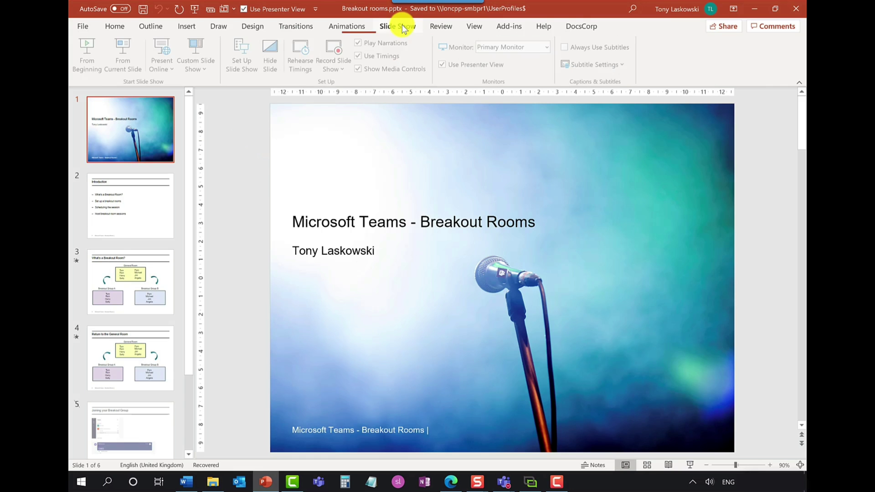
left_click(241, 72)
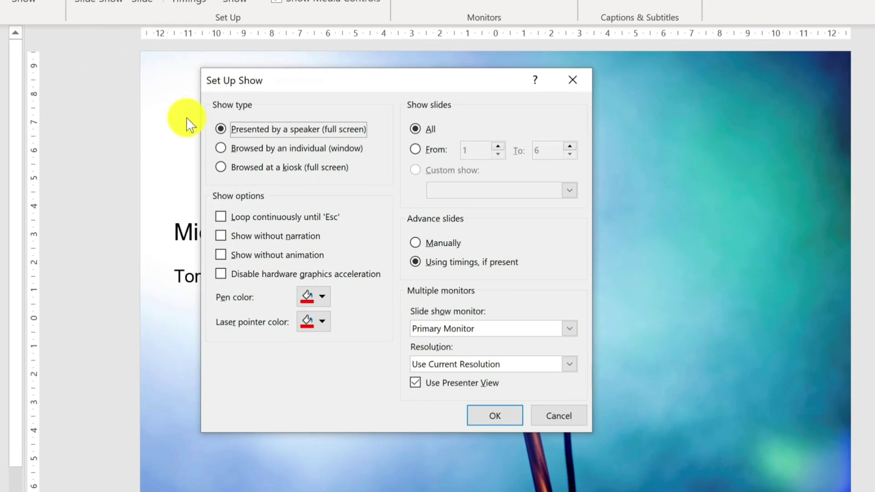
left_click(323, 167)
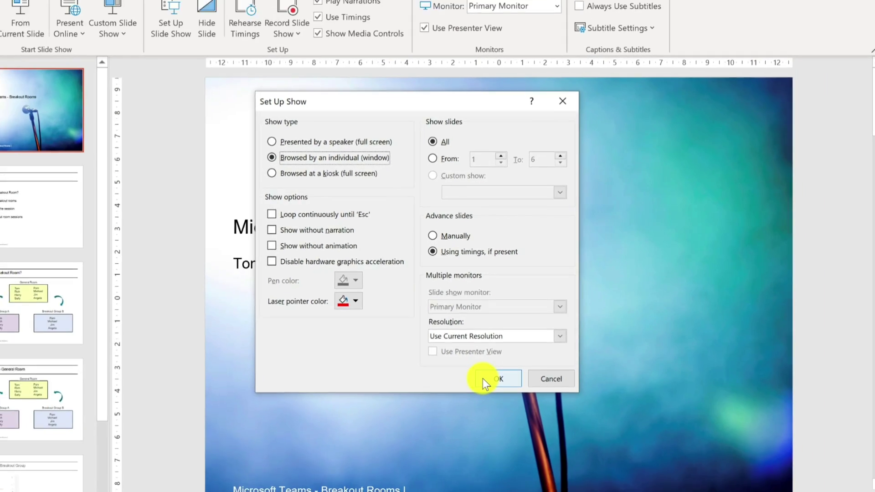
left_click(492, 415)
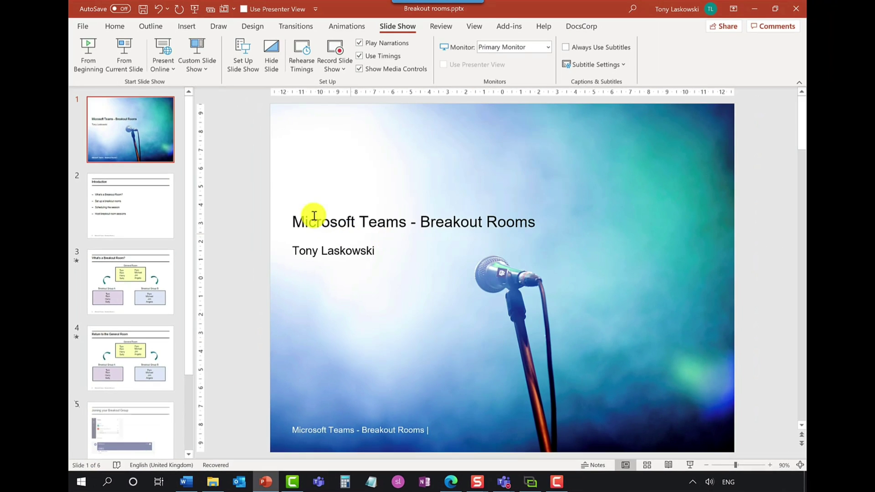
Start the slide show from the beginning and shrink its window to reveal the document.
left_click(195, 10)
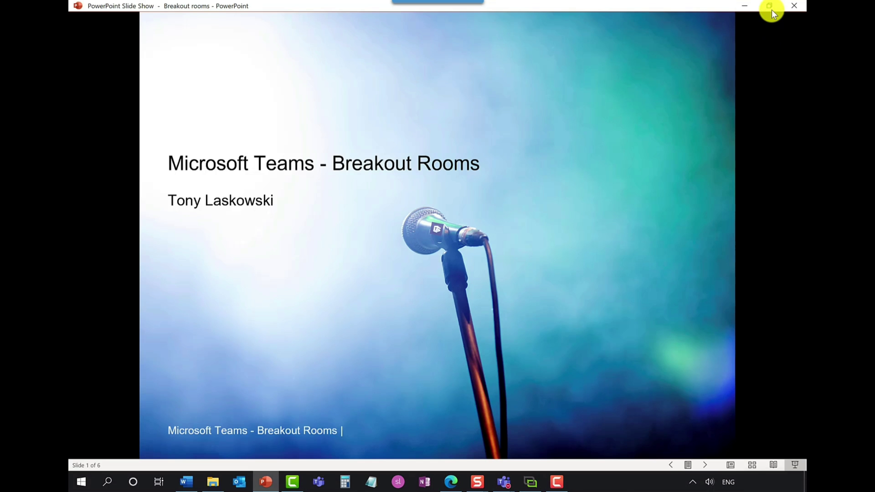
left_click(770, 6)
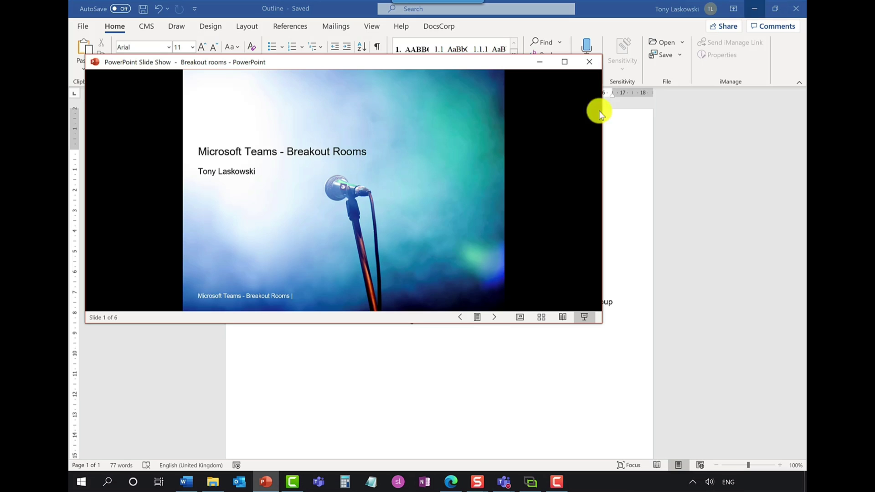
left_click_drag(602, 325, 408, 393)
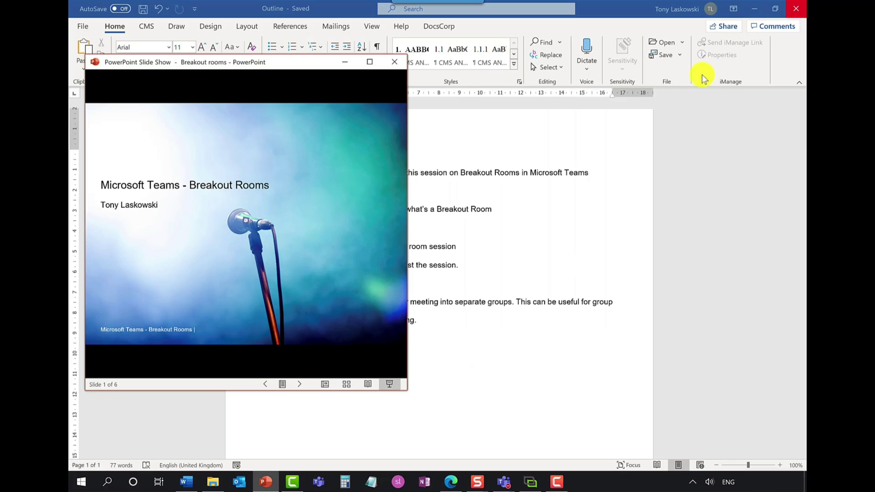
Restore the Word outline, place it right of the slides, and return to the Teams meeting.
left_click(775, 9)
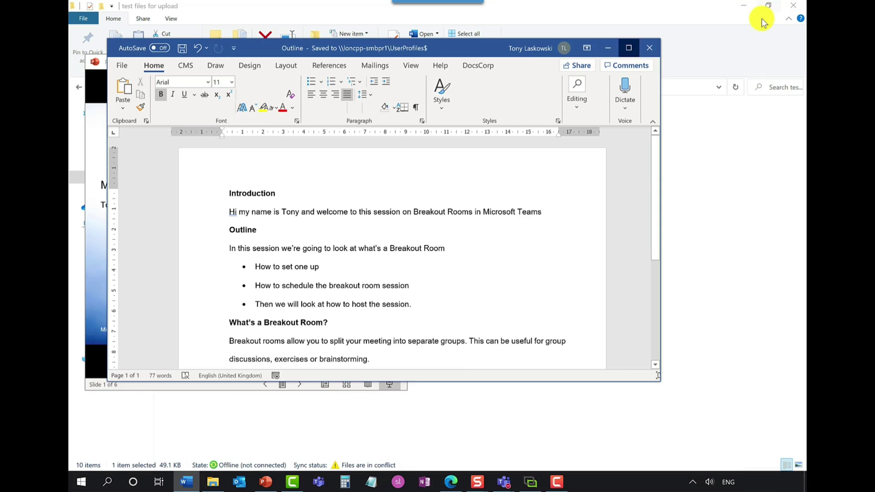
left_click_drag(351, 54, 654, 55)
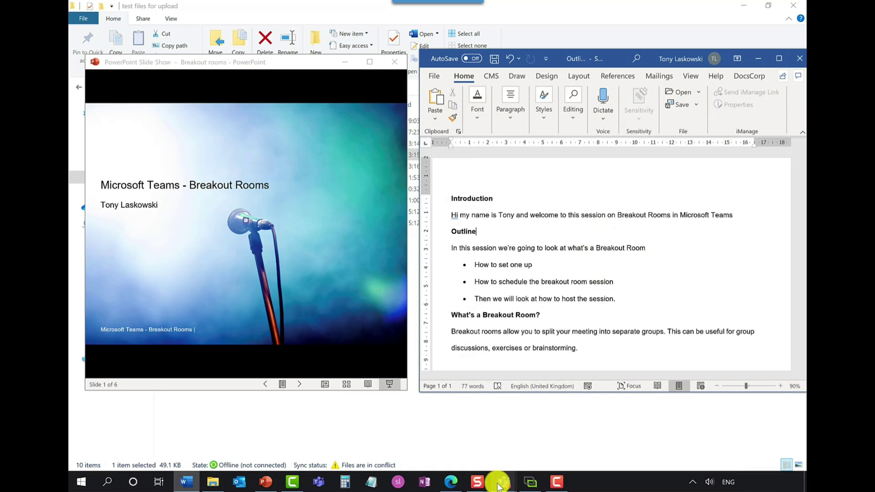
mouse_move(503, 481)
left_click(595, 403)
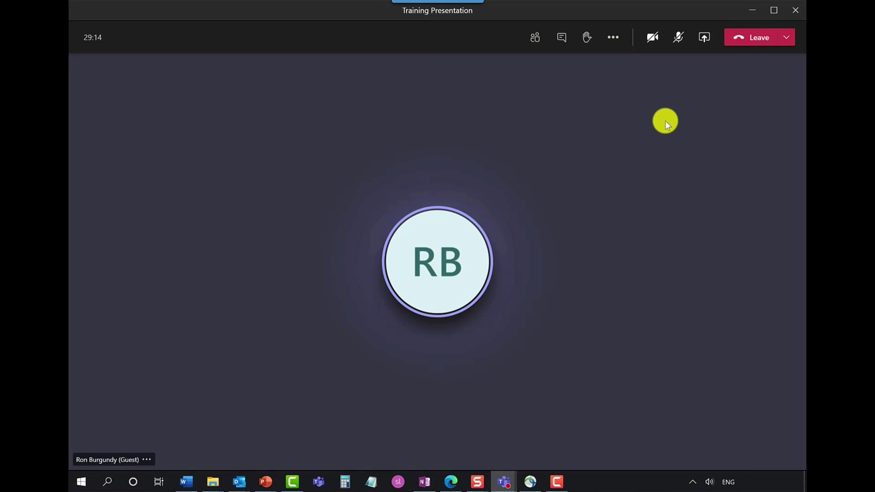
Share the windowed Breakout rooms slide show through the meeting's Share content menu.
left_click(710, 46)
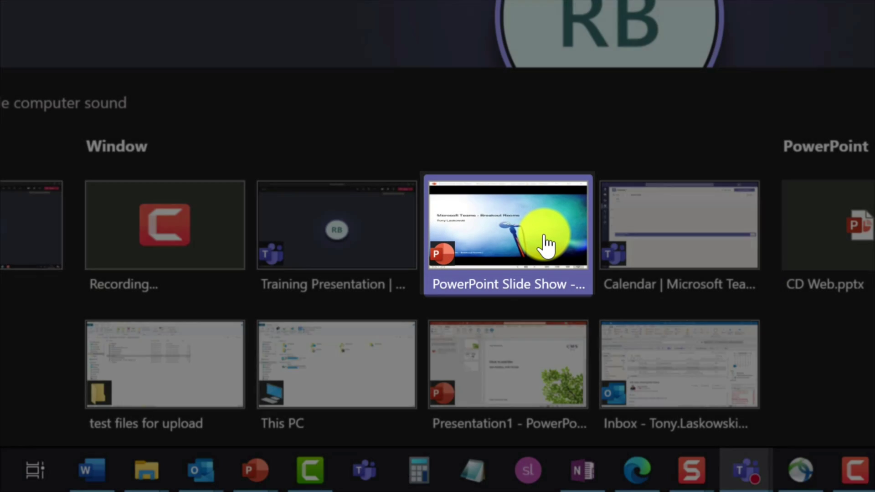
left_click(547, 244)
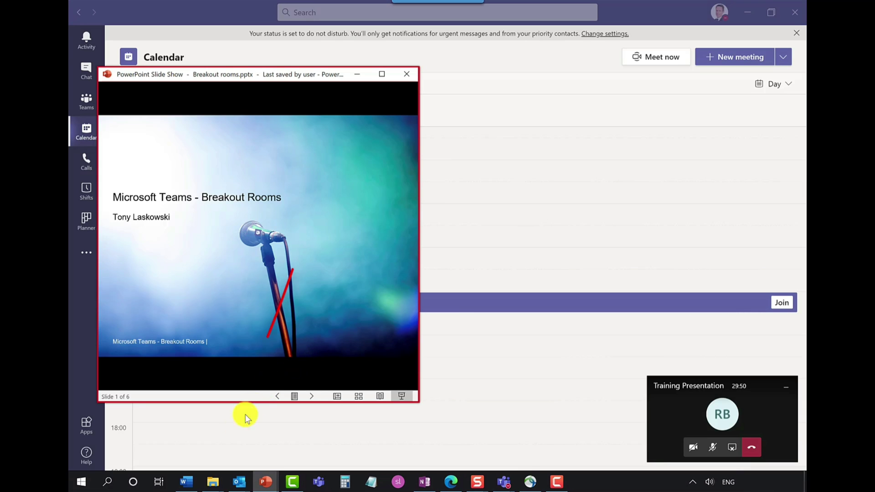
Bring Word's Outline notes beside the slides and advance the show to the Introduction slide.
left_click(185, 482)
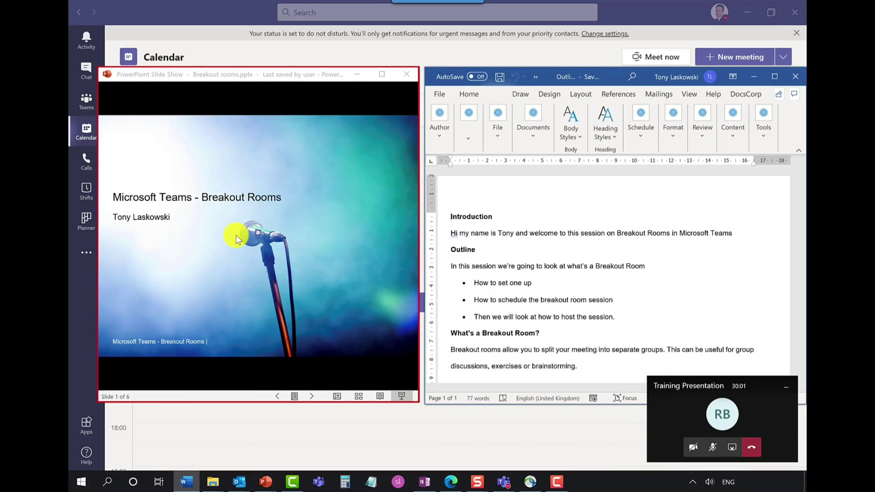
left_click(236, 239)
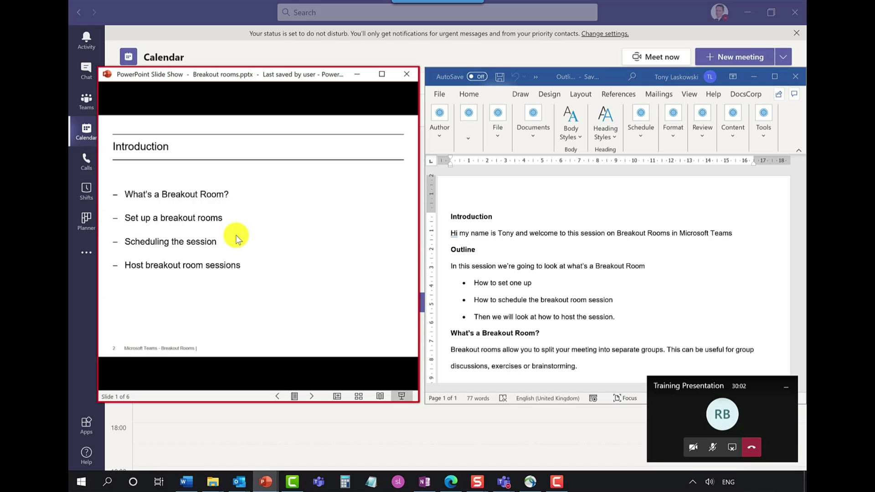